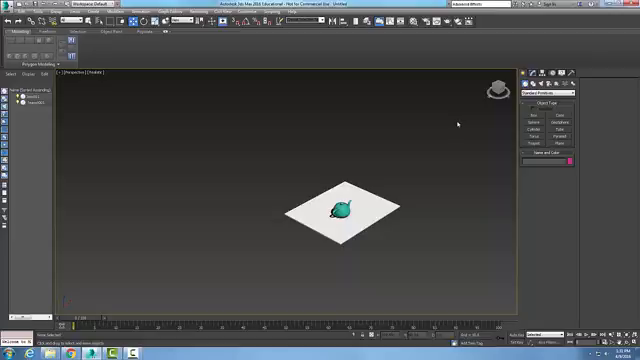
Create a Standard Free Direct light and drag it into the Perspective viewport above the teapot's plane
click(375, 190)
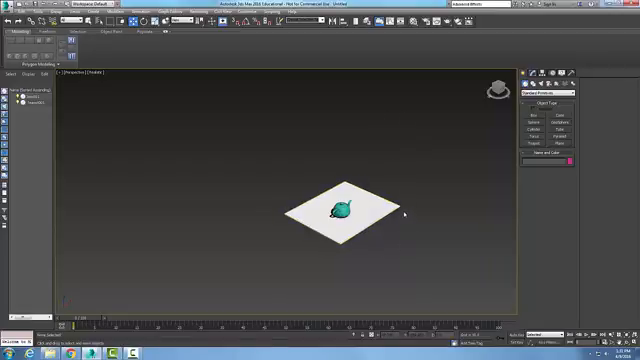
click(401, 212)
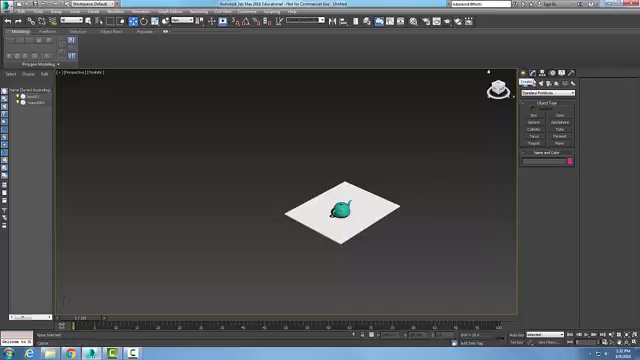
click(548, 92)
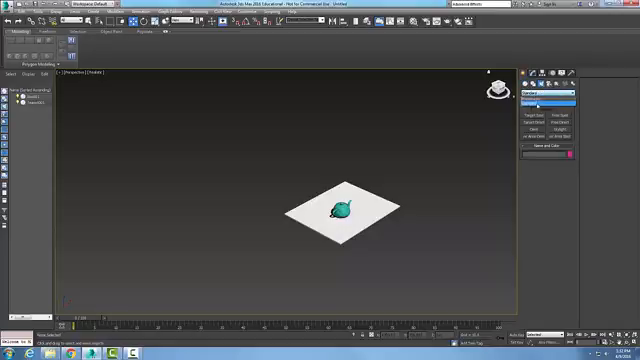
click(538, 102)
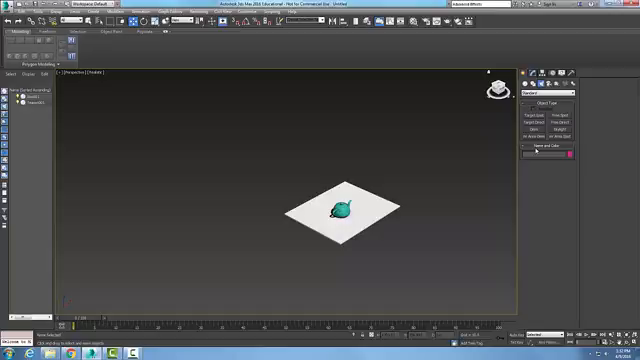
click(562, 121)
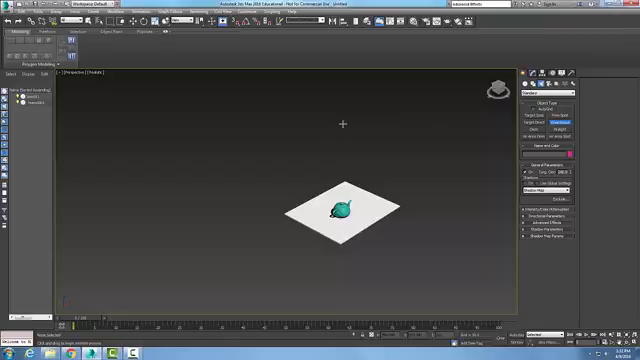
mouse_move(346, 108)
mouse_down()
mouse_move(350, 150)
mouse_move(322, 185)
mouse_move(360, 100)
mouse_up()
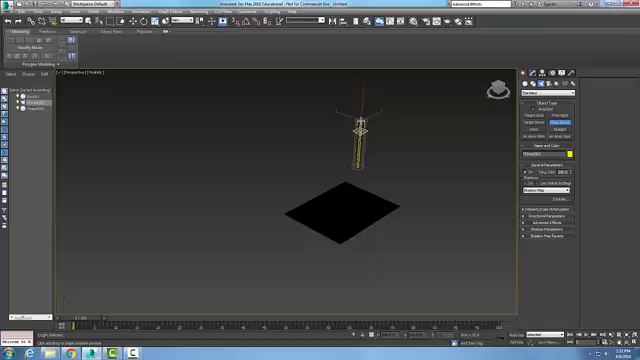
End light creation, then move the light over the teapot and raise it along Z so it shines down
right_click(376, 131)
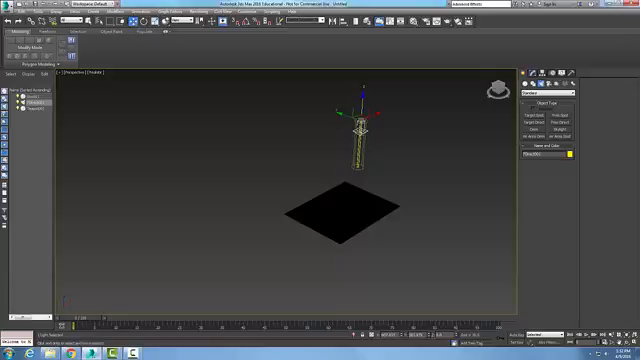
mouse_move(362, 118)
mouse_down()
mouse_move(312, 145)
mouse_move(365, 168)
mouse_up()
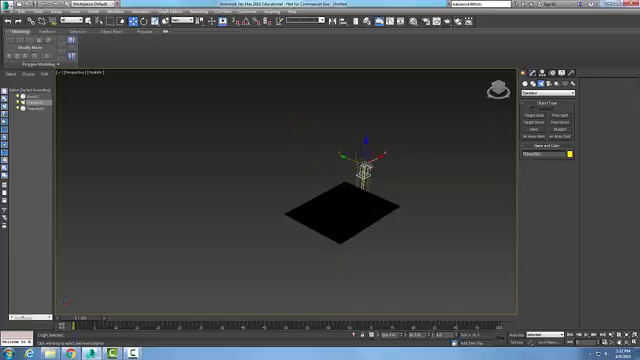
drag(365, 168, 340, 172)
click(340, 205)
alt+middle_drag(152, 90, 176, 125)
drag(348, 192, 350, 158)
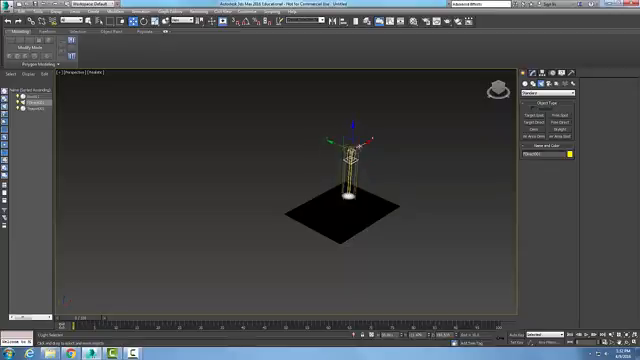
mouse_move(350, 158)
mouse_down()
mouse_move(340, 160)
mouse_move(350, 158)
mouse_move(342, 160)
mouse_move(350, 156)
mouse_move(344, 150)
mouse_move(344, 108)
mouse_up()
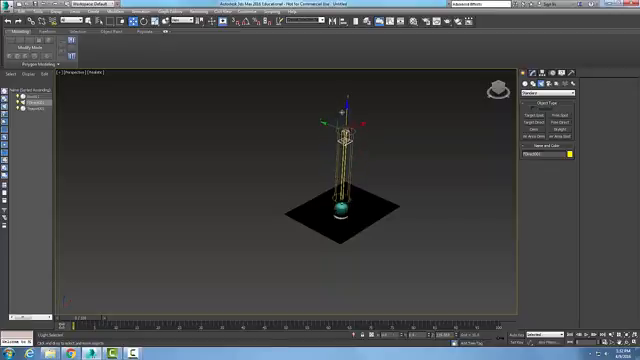
right_click(384, 158)
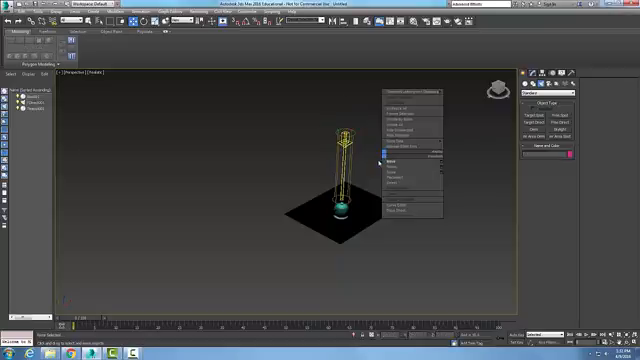
click(392, 162)
scroll(345, 218, down, 3)
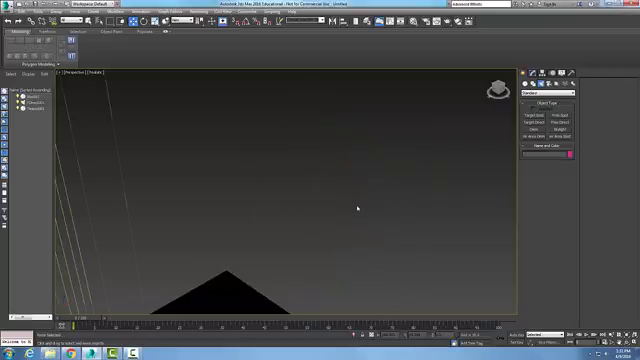
scroll(345, 218, down, 3)
scroll(355, 200, down, 2)
scroll(351, 195, down, 2)
scroll(351, 195, up, 3)
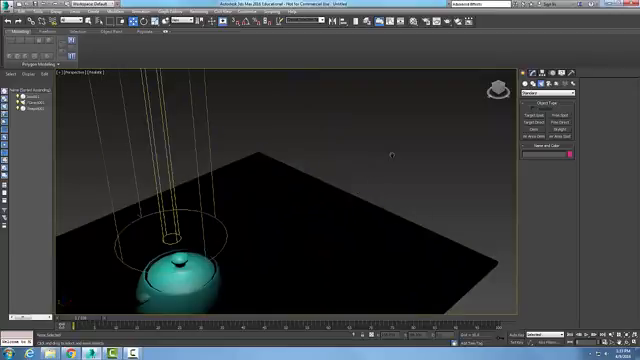
scroll(390, 150, up, 3)
scroll(408, 138, down, 2)
scroll(408, 138, down, 1)
scroll(408, 138, down, 1)
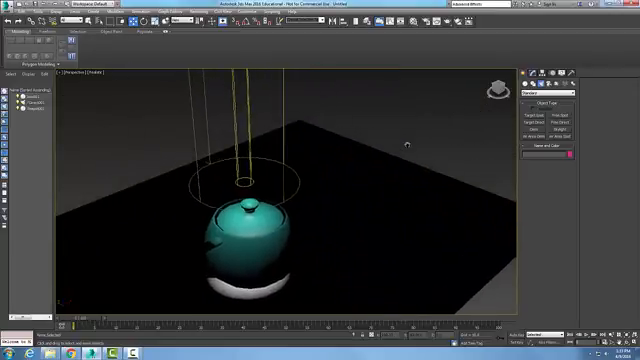
click(375, 150)
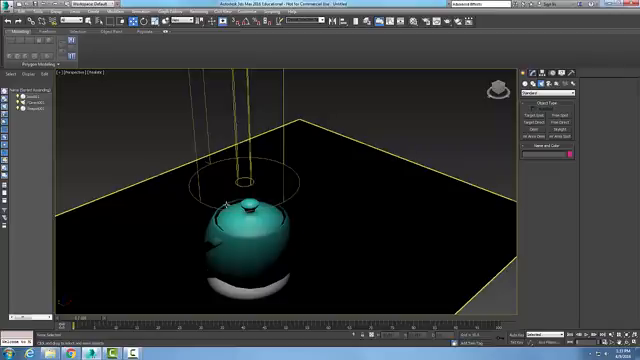
click(297, 213)
scroll(297, 213, down, 3)
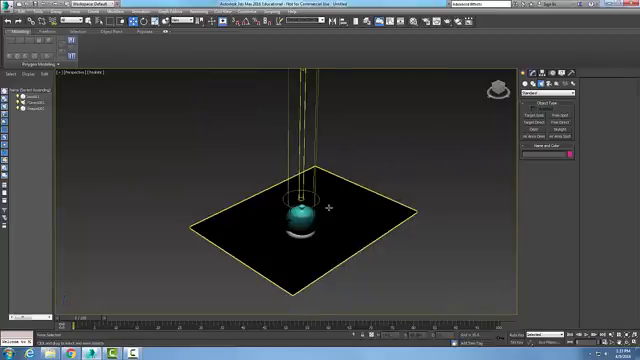
scroll(342, 183, down, 3)
scroll(342, 183, up, 3)
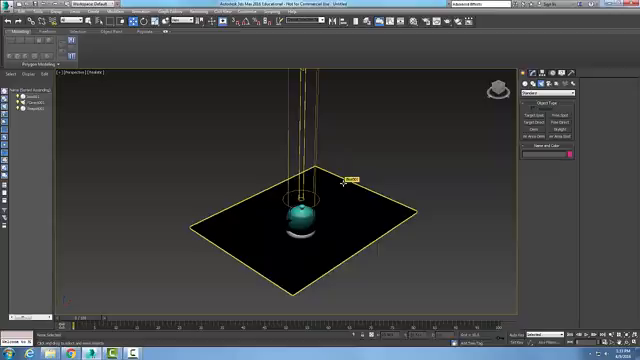
click(440, 120)
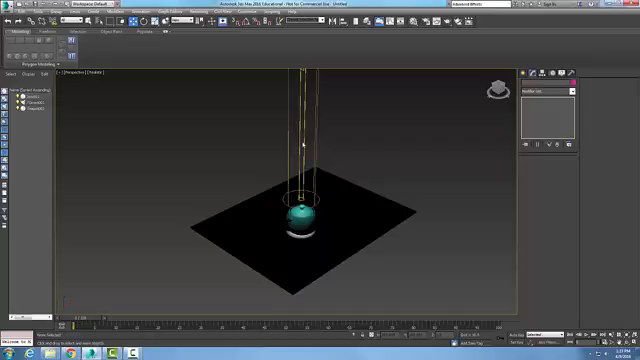
scroll(340, 147, down, 1)
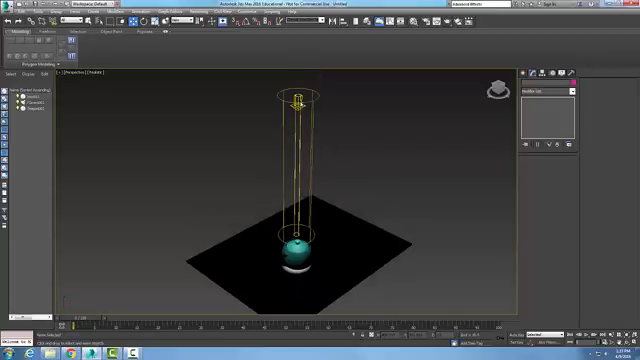
Show the light's Directional Parameters, try a Rectangle beam, then deselect leaving it round
click(298, 102)
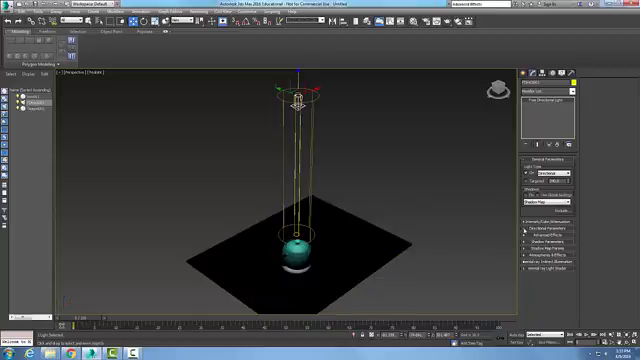
click(524, 228)
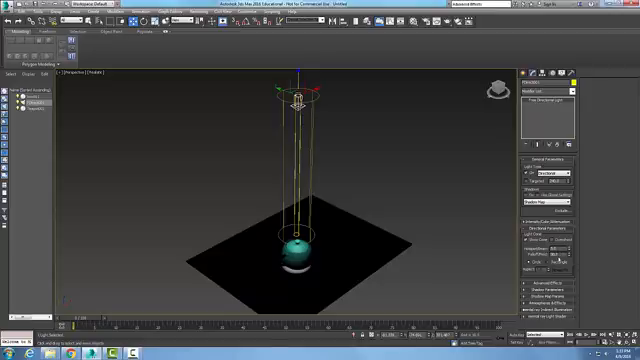
click(562, 261)
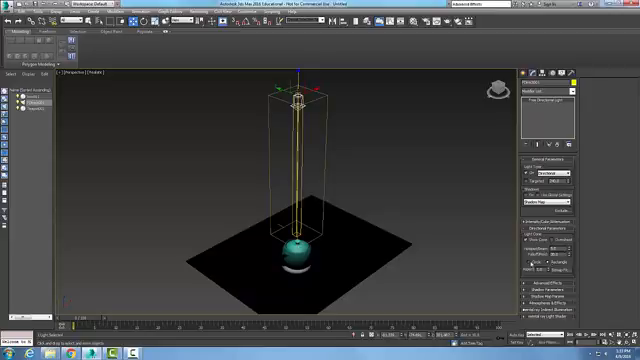
click(499, 263)
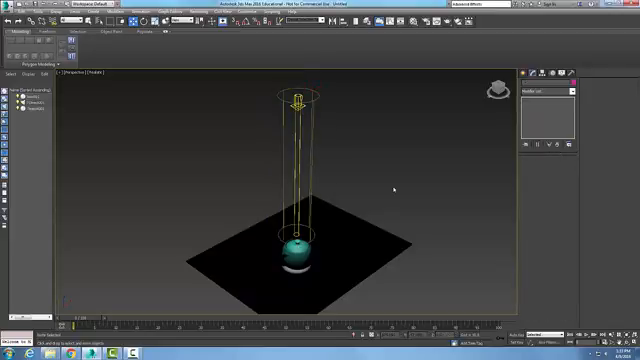